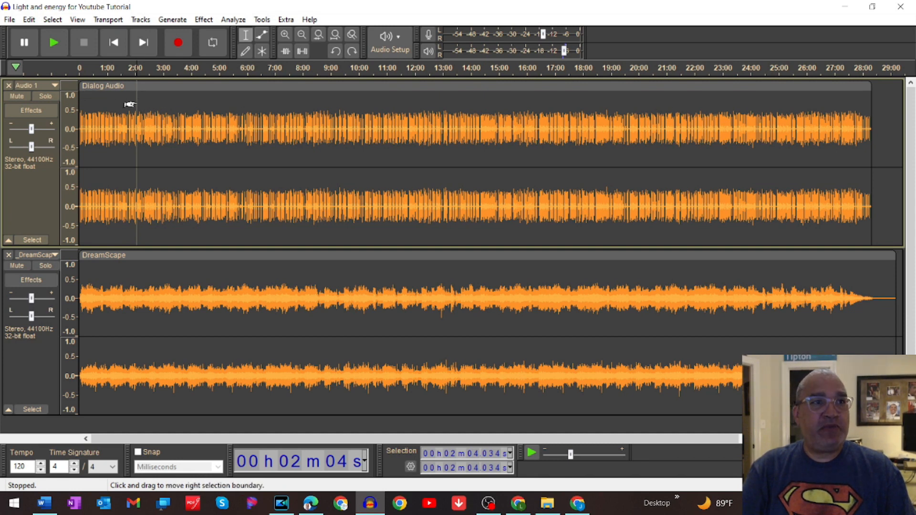
# - Delete the dialog audio after about 2:13 and the DreamScape music after about 4:00, and fit the project to the window
pyautogui.moveTo(140, 102); pyautogui.dragTo(873, 113)
pyautogui.press('Delete')
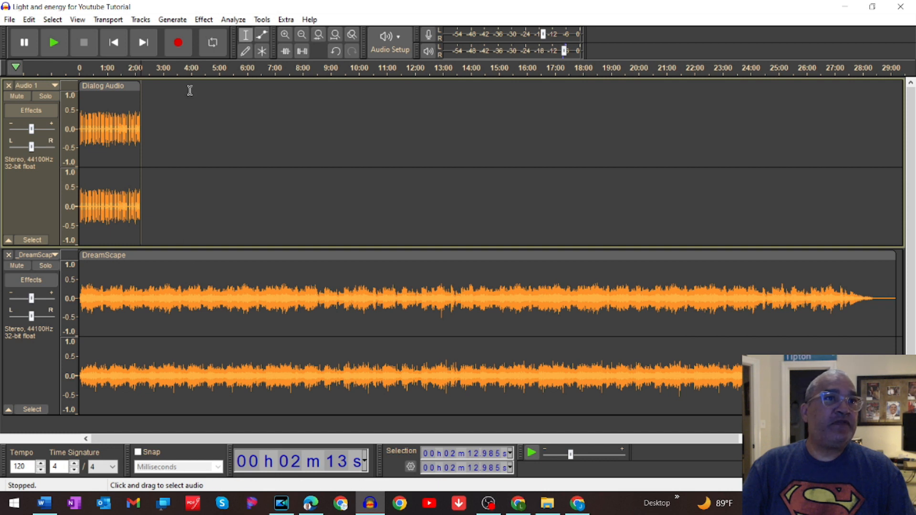
pyautogui.moveTo(191, 275); pyautogui.dragTo(791, 302)
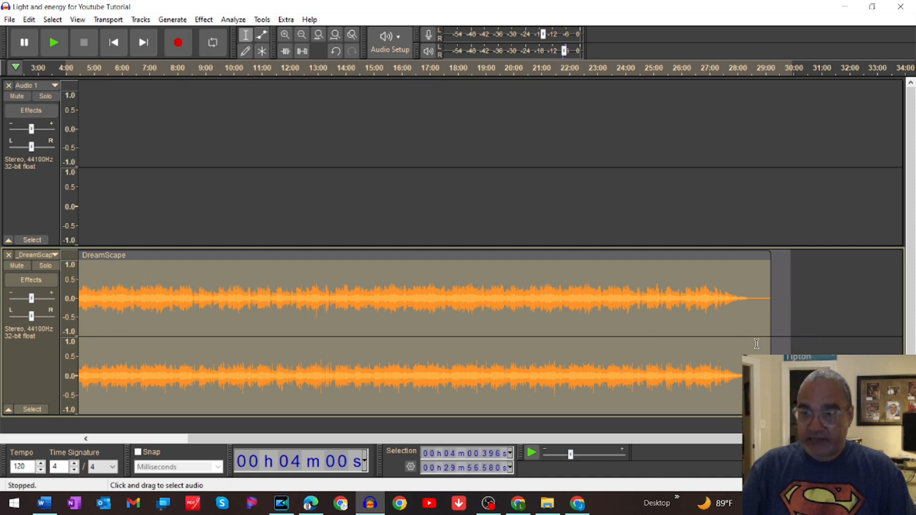
pyautogui.press('Delete')
pyautogui.click(65, 440)
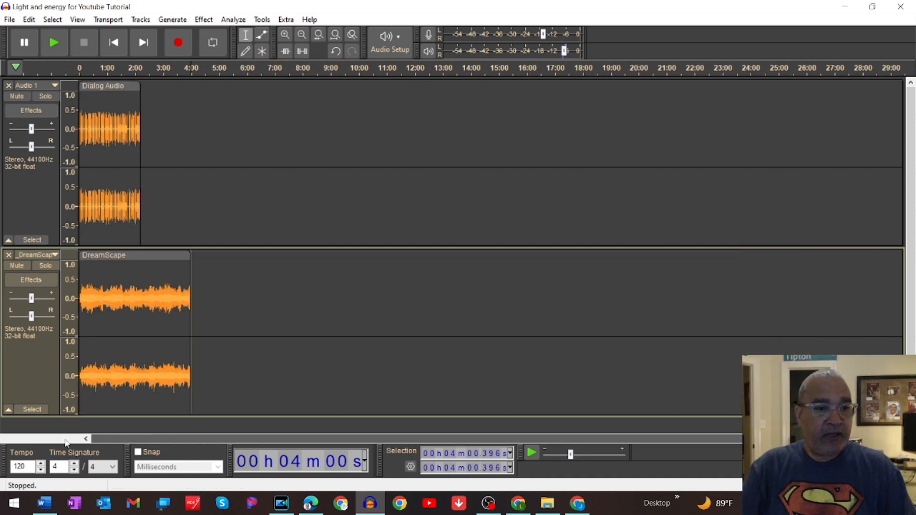
pyautogui.click(334, 36)
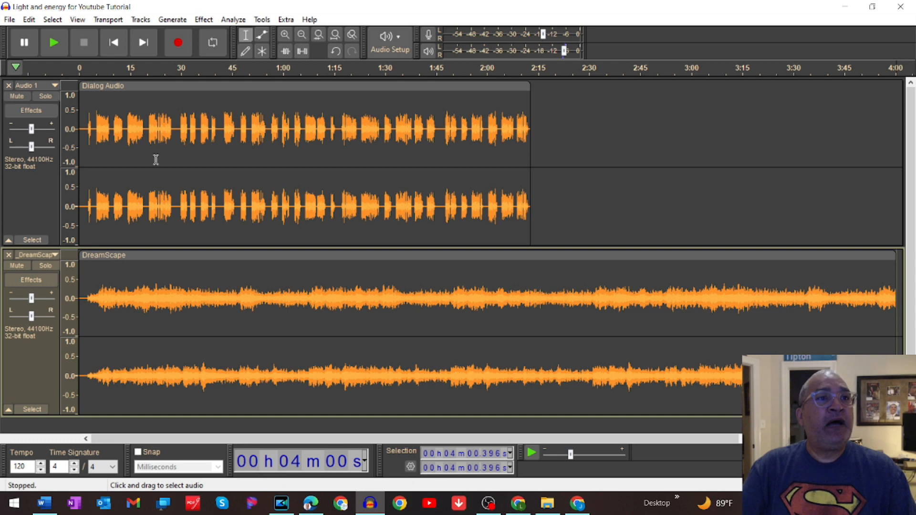
# - Insert 10 seconds of silence into the dialog track in the pause at about 0:28.6
pyautogui.click(286, 34)
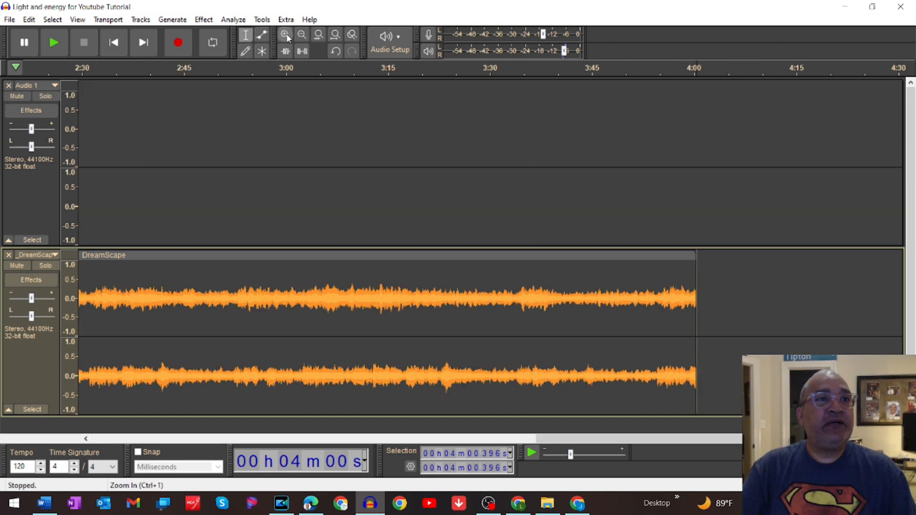
pyautogui.click(276, 438)
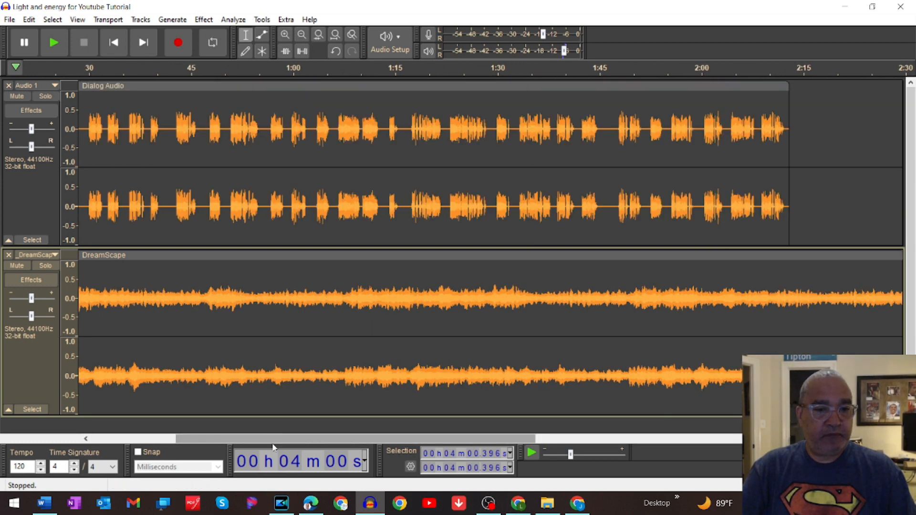
pyautogui.click(136, 438)
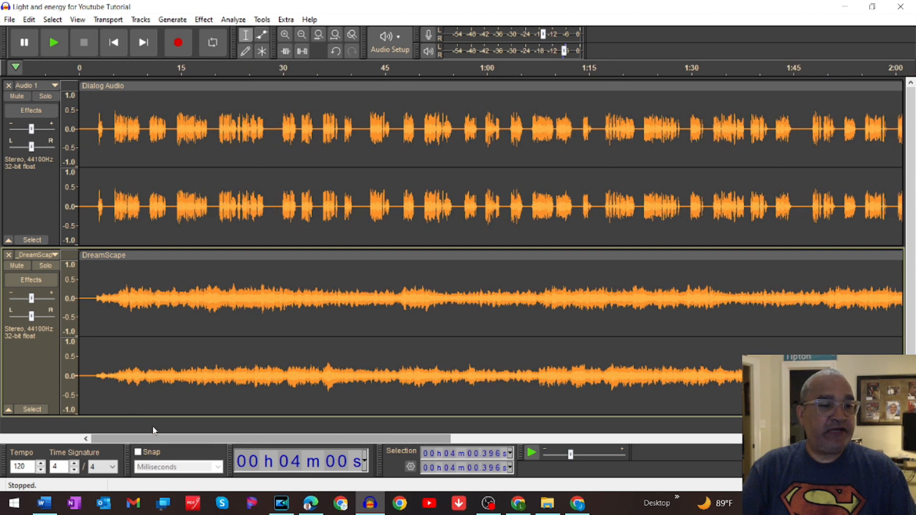
pyautogui.click(273, 115)
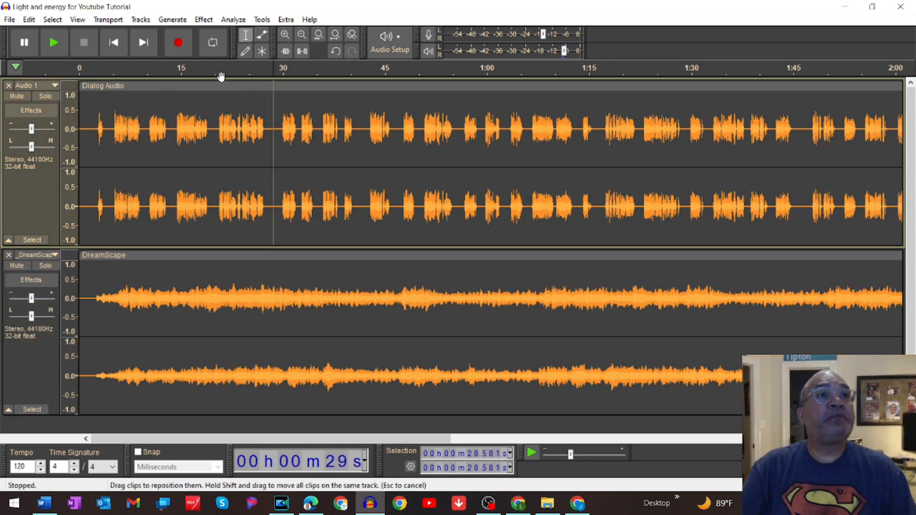
pyautogui.click(166, 20)
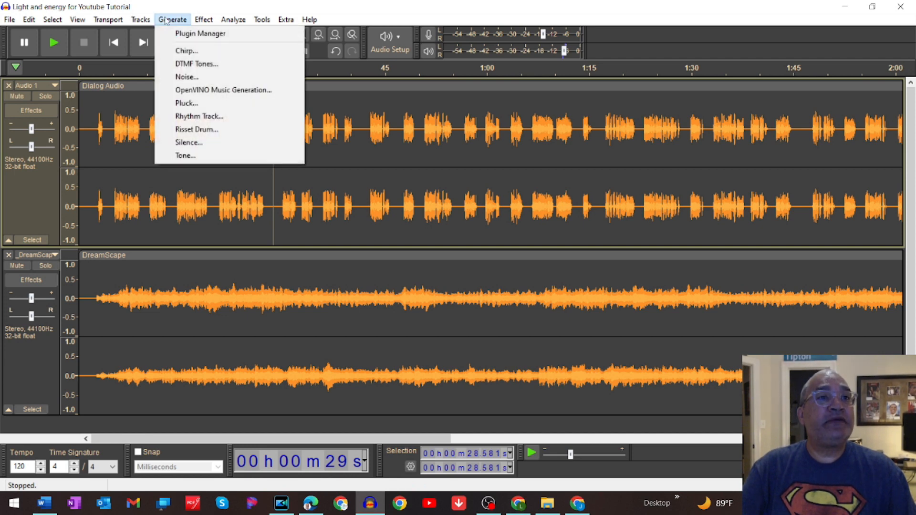
pyautogui.click(183, 142)
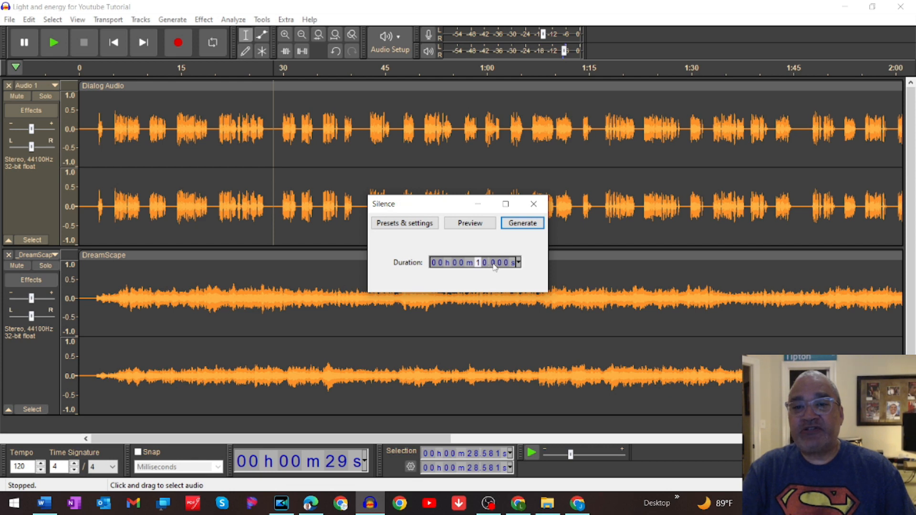
pyautogui.click(522, 223)
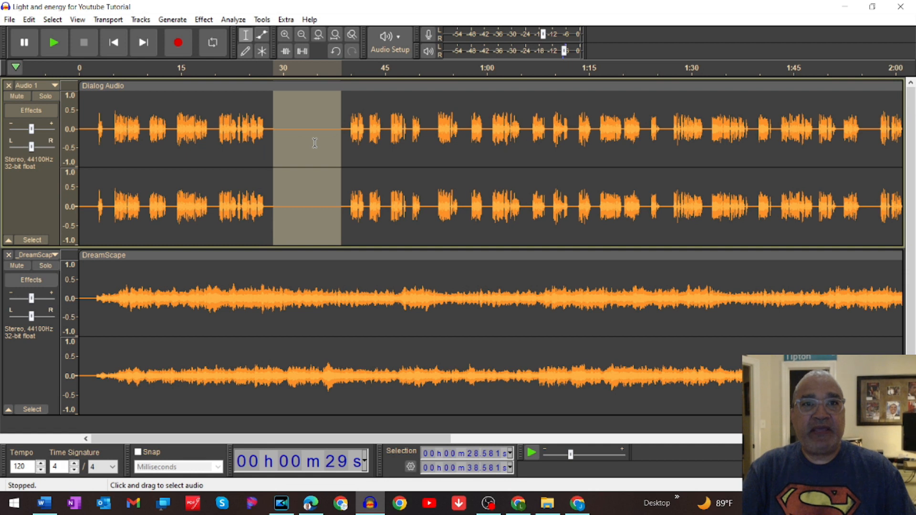
# - Insert another 10 seconds of silence into the dialog track in the pause at about 0:51.6
pyautogui.click(431, 122)
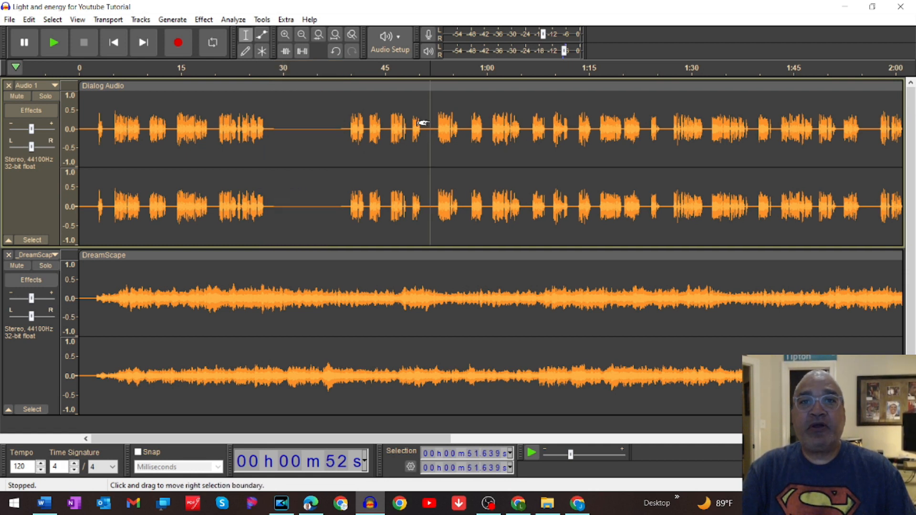
pyautogui.click(173, 19)
pyautogui.click(200, 143)
pyautogui.click(522, 223)
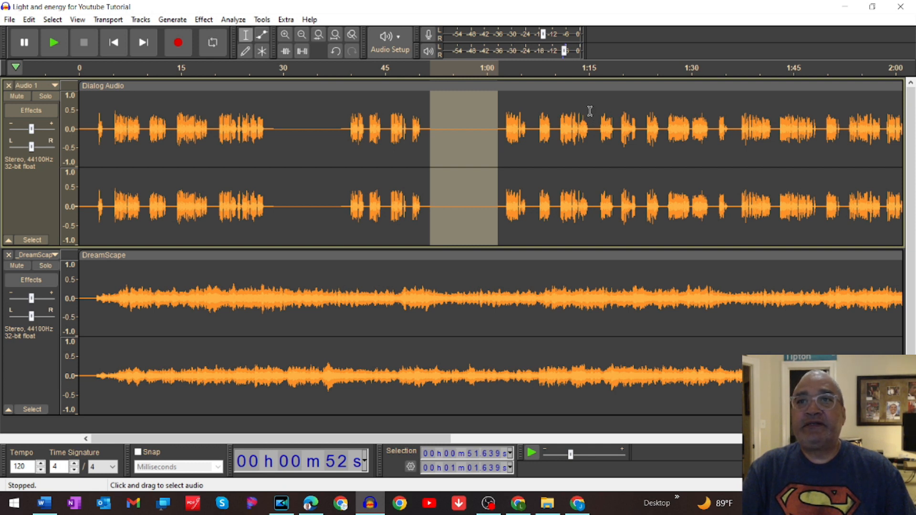
# - Generate a third 10-second silence in the dialog track at about 1:15.8
pyautogui.click(594, 120)
pyautogui.click(170, 22)
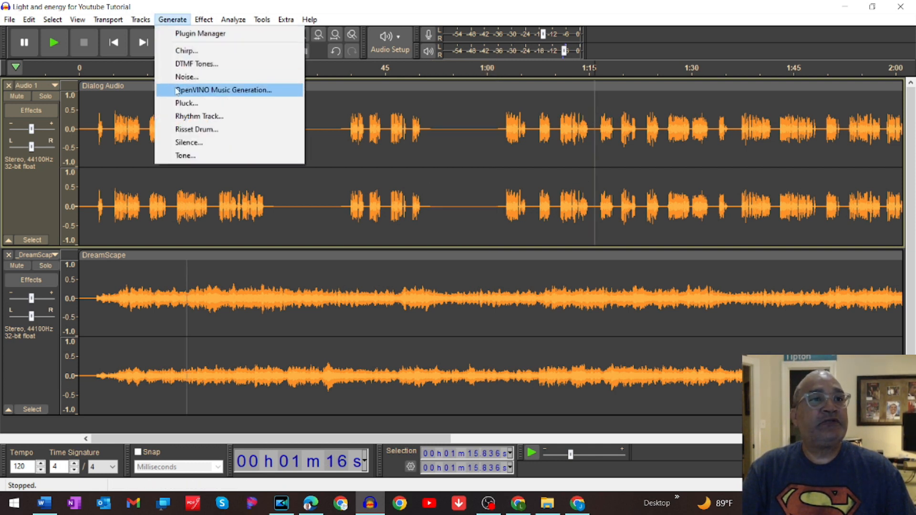
pyautogui.click(187, 142)
pyautogui.click(522, 223)
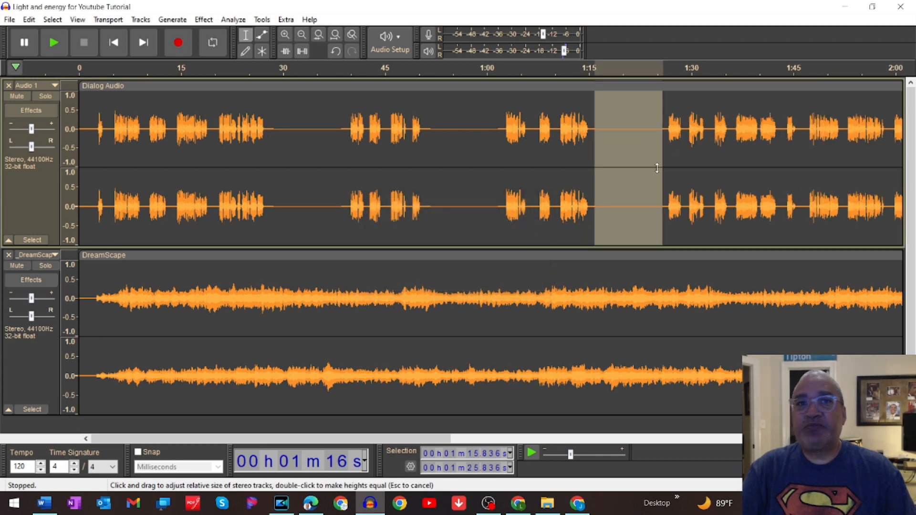
# - Generate a fourth 10-second silence in the dialog track in the pause at about 1:46.4
pyautogui.click(335, 35)
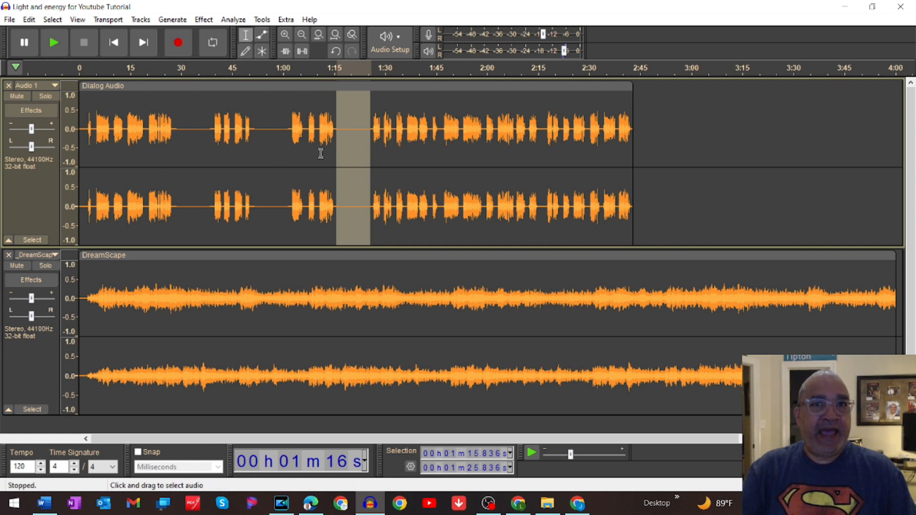
pyautogui.click(438, 106)
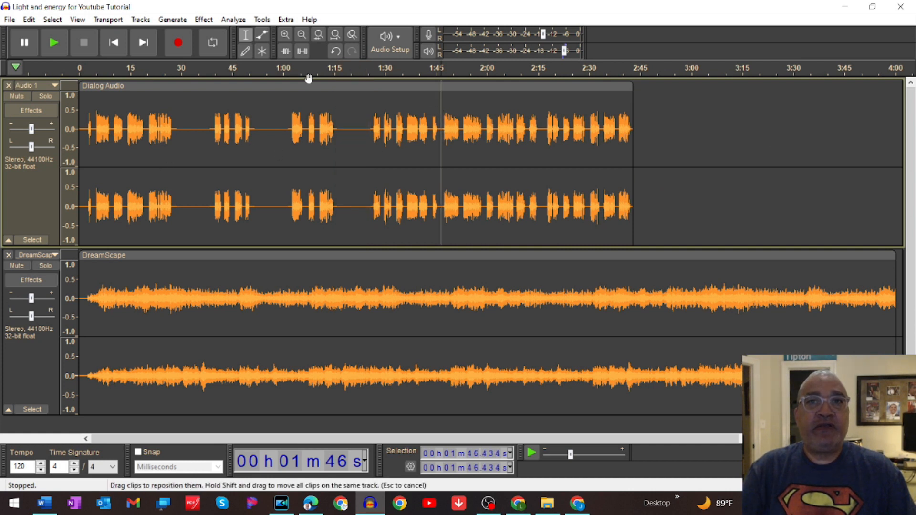
pyautogui.click(172, 19)
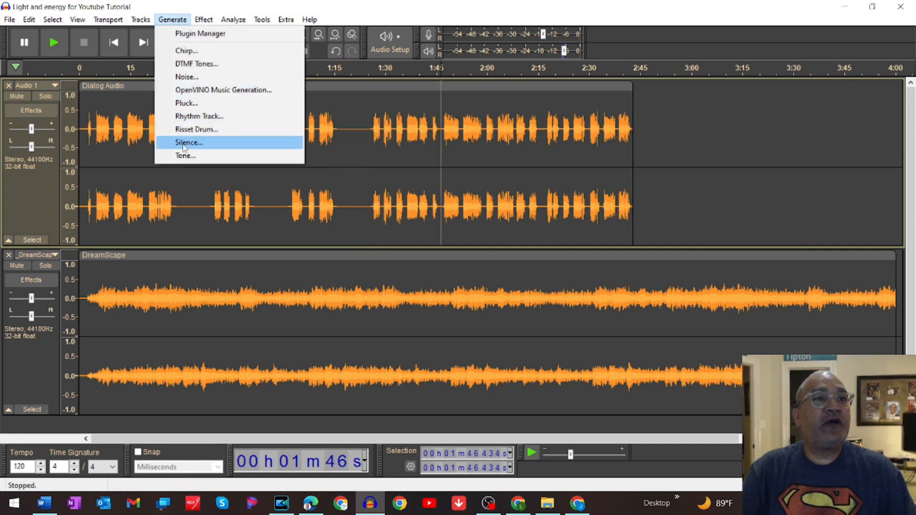
pyautogui.click(183, 142)
pyautogui.click(522, 223)
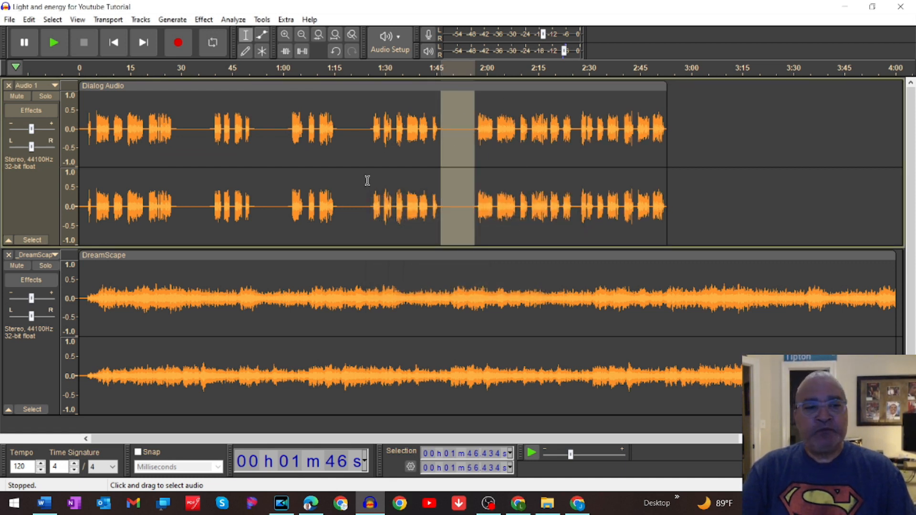
# - Split the DreamScape stereo track into separate left and right tracks, shrink the dialog track's height and enlarge both music tracks
pyautogui.click(38, 365)
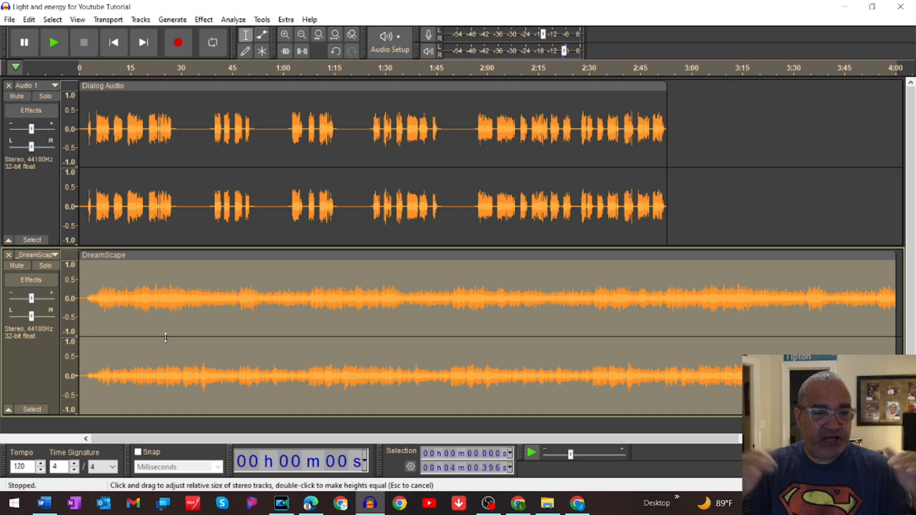
pyautogui.rightClick(31, 365)
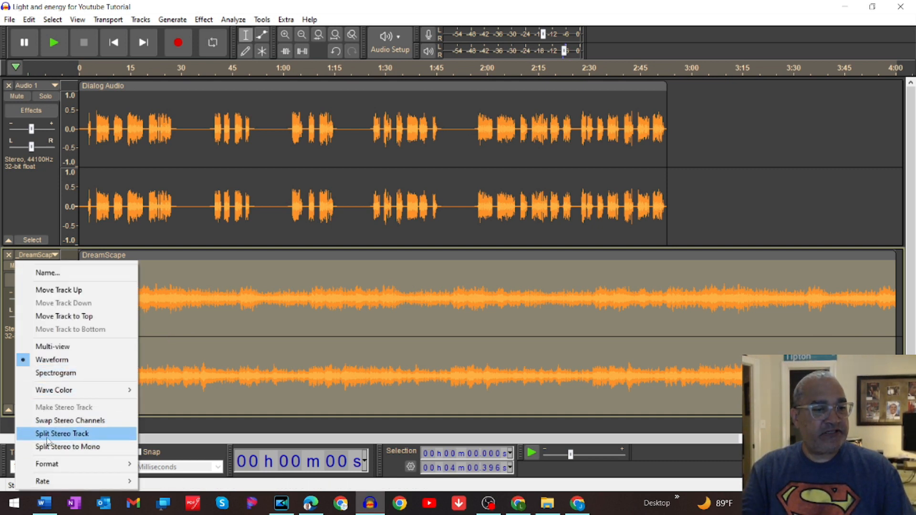
pyautogui.click(80, 438)
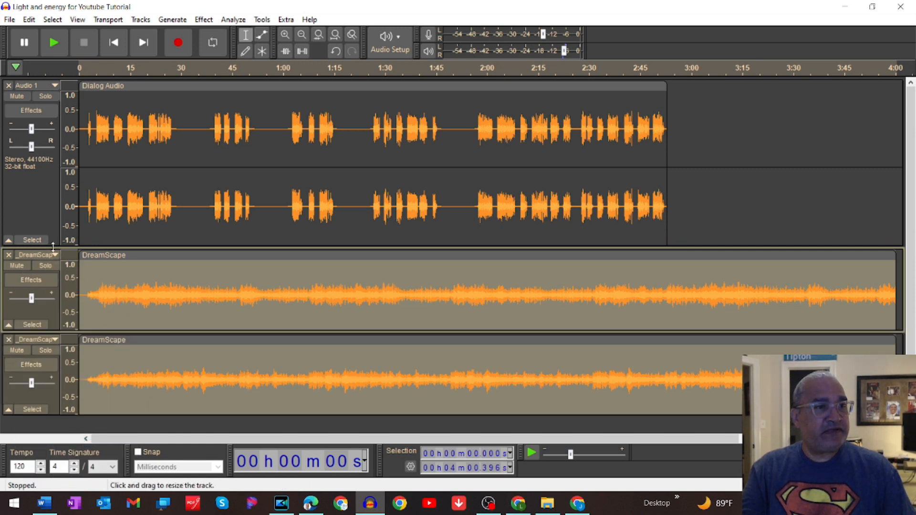
pyautogui.moveTo(53, 245); pyautogui.dragTo(50, 197)
pyautogui.moveTo(52, 281); pyautogui.dragTo(57, 313)
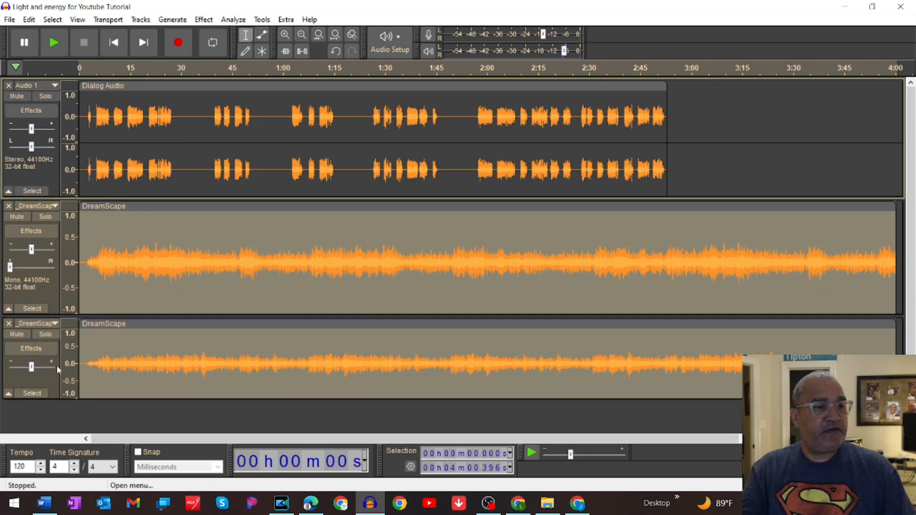
pyautogui.moveTo(53, 390); pyautogui.dragTo(54, 433)
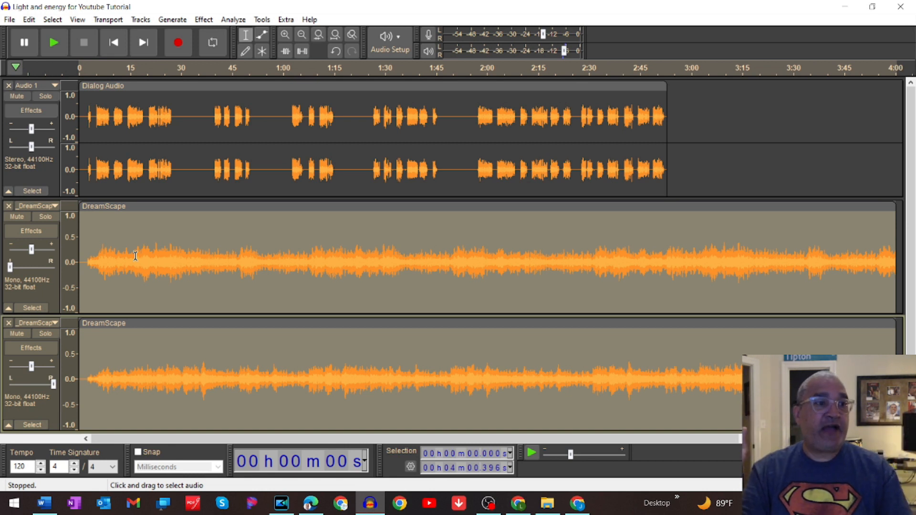
# - Select only the left-channel DreamScape track and start the Tremolo effect with the Sine waveform type
pyautogui.click(30, 309)
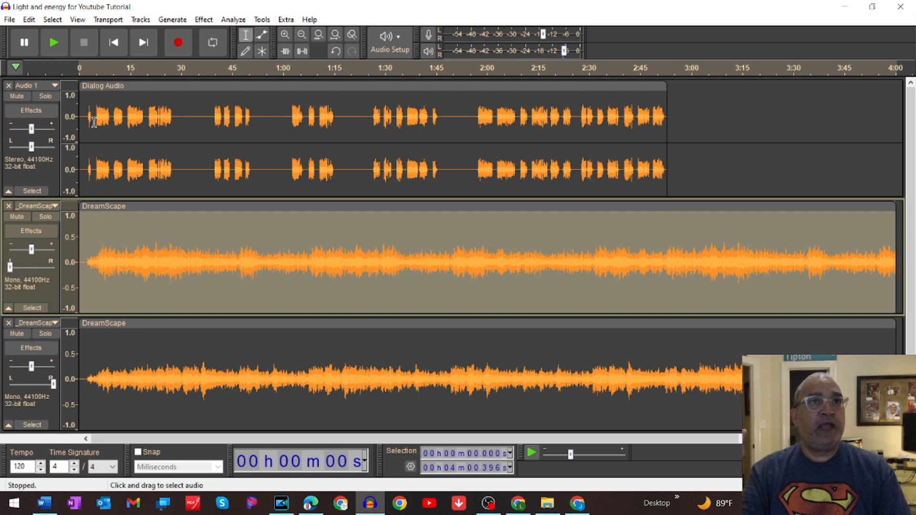
pyautogui.click(206, 20)
pyautogui.moveTo(274, 169)
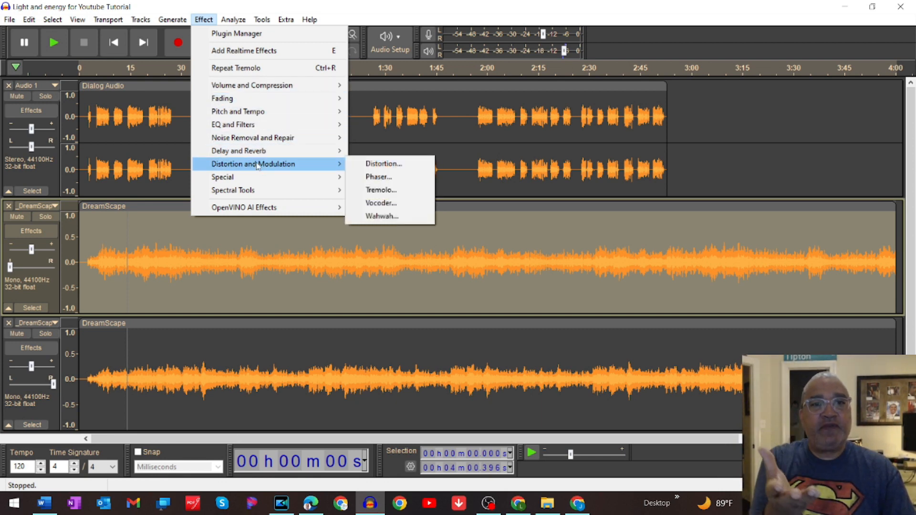
pyautogui.click(375, 193)
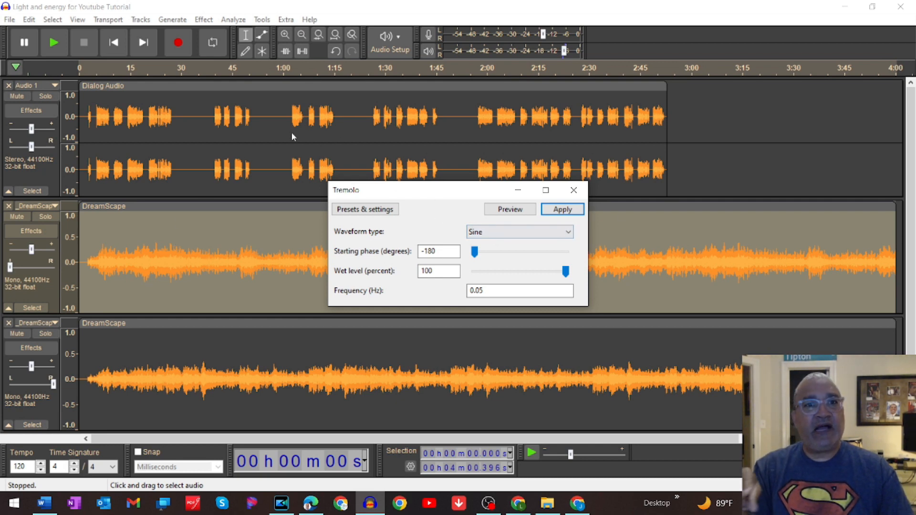
pyautogui.click(566, 235)
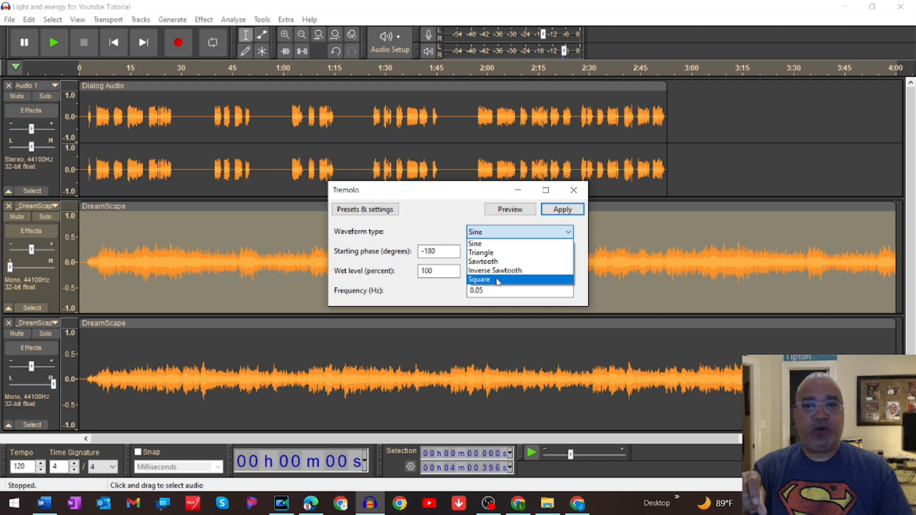
pyautogui.click(490, 246)
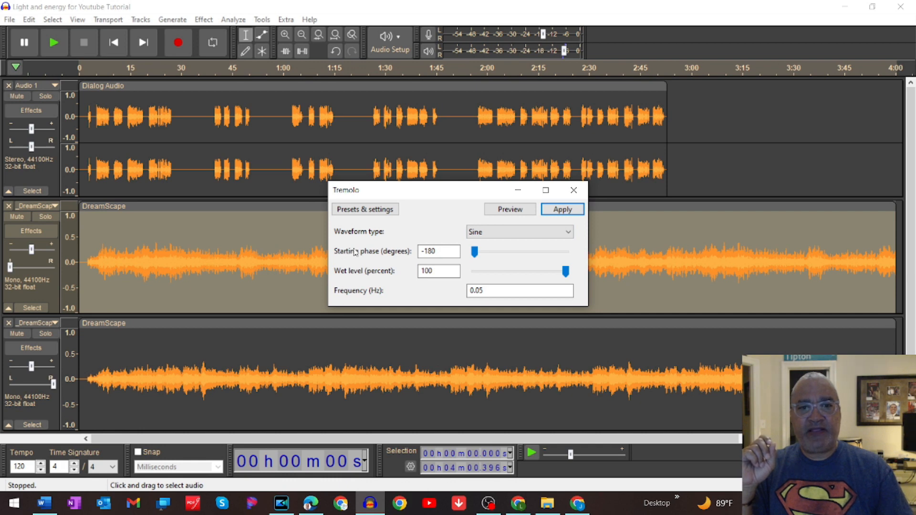
# - Apply the Tremolo with a starting phase of 0 degrees, a wet level of 76 percent and a frequency of 0.1 Hz
pyautogui.click(449, 252)
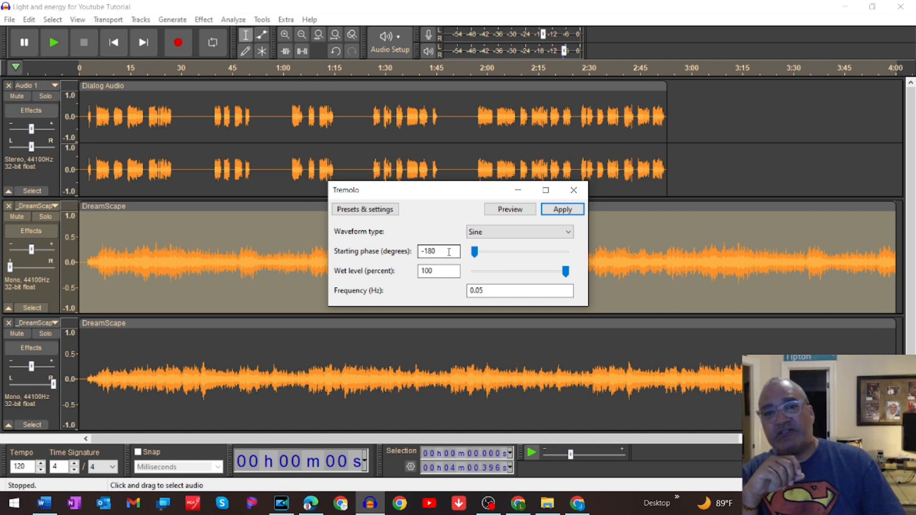
pyautogui.moveTo(449, 251); pyautogui.dragTo(345, 252)
pyautogui.write('0')
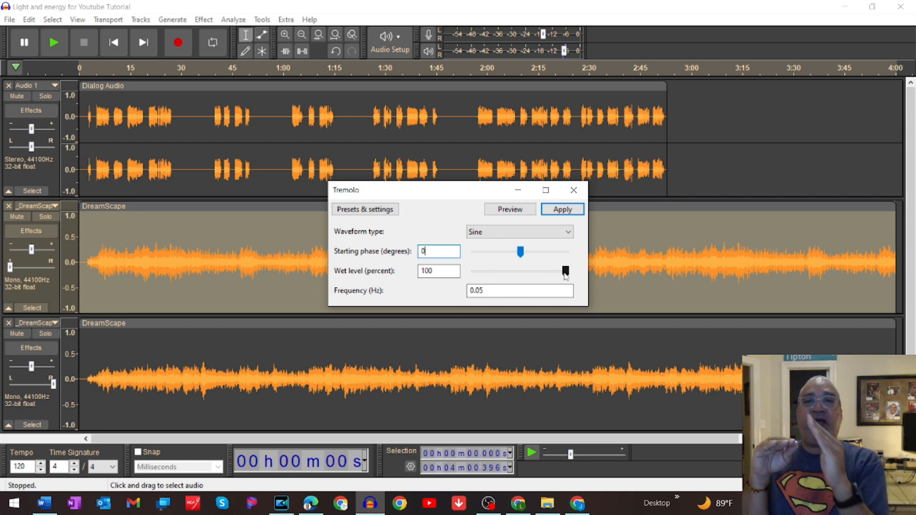
pyautogui.moveTo(565, 272); pyautogui.dragTo(544, 285)
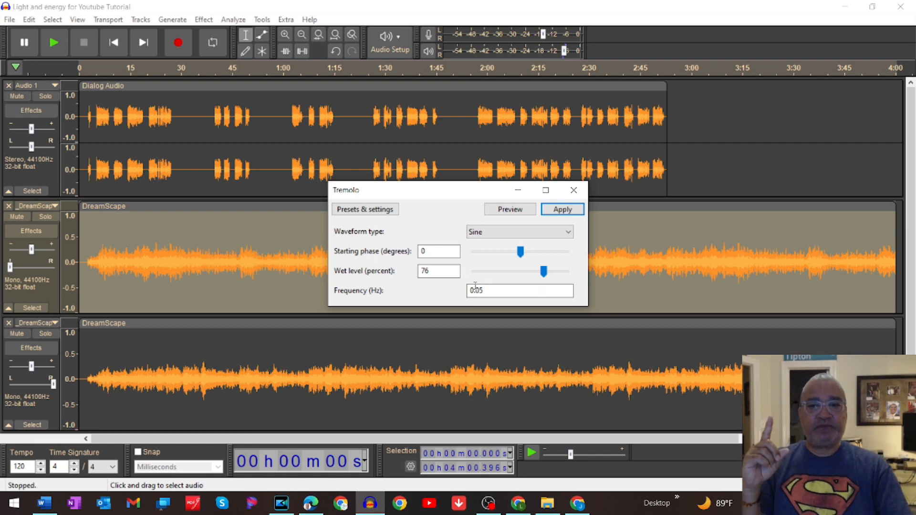
pyautogui.moveTo(485, 291); pyautogui.dragTo(476, 291)
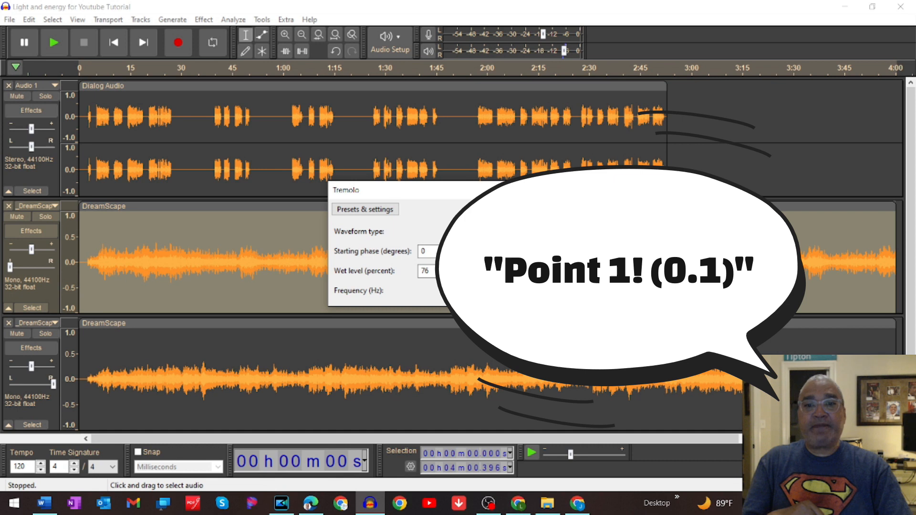
pyautogui.write('1')
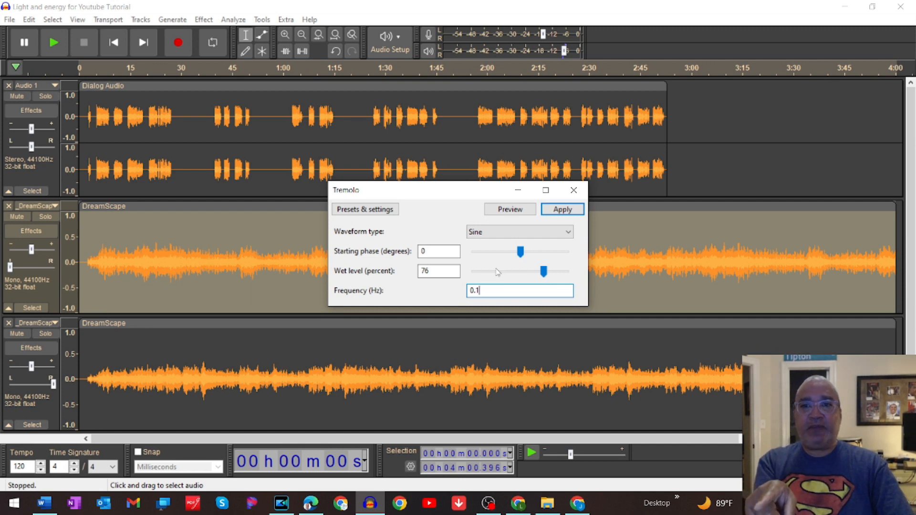
pyautogui.click(567, 210)
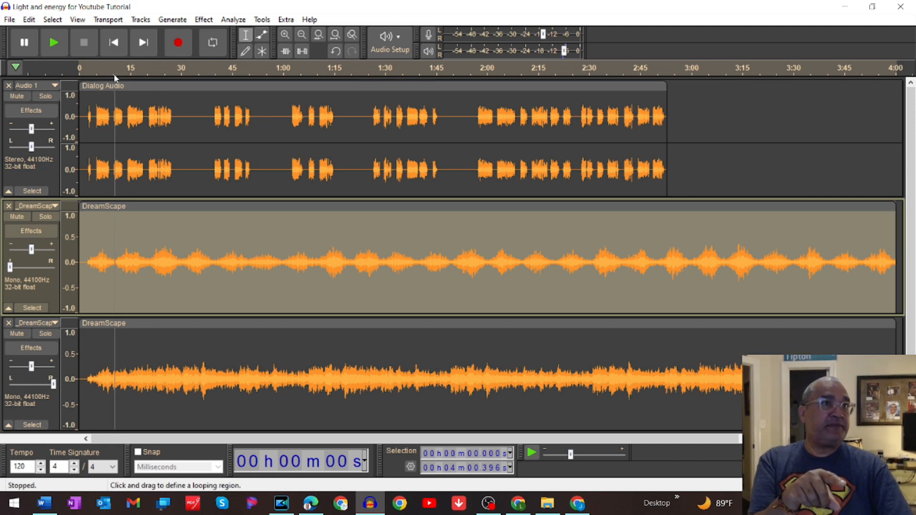
# - Apply the Tremolo effect to only the right-channel DreamScape track with a starting phase of -180 degrees, a 76 percent wet level and 0.1 Hz
pyautogui.click(32, 425)
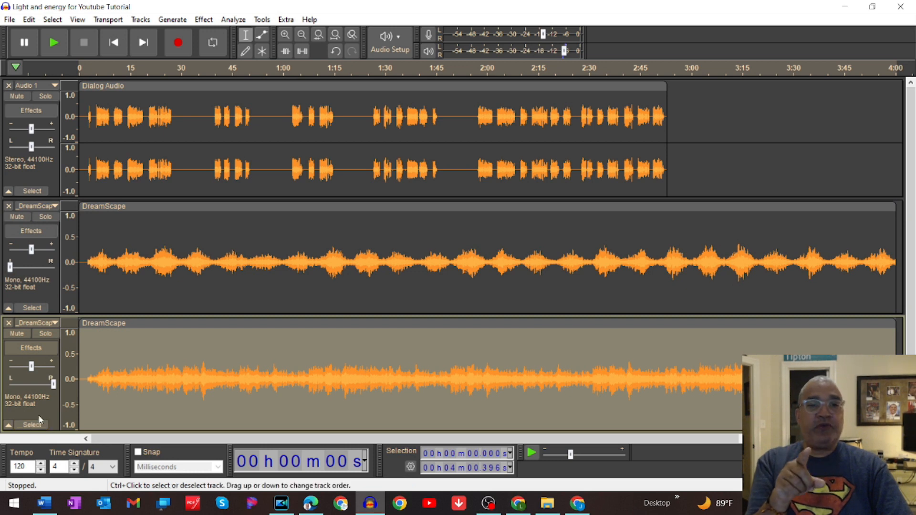
pyautogui.click(236, 23)
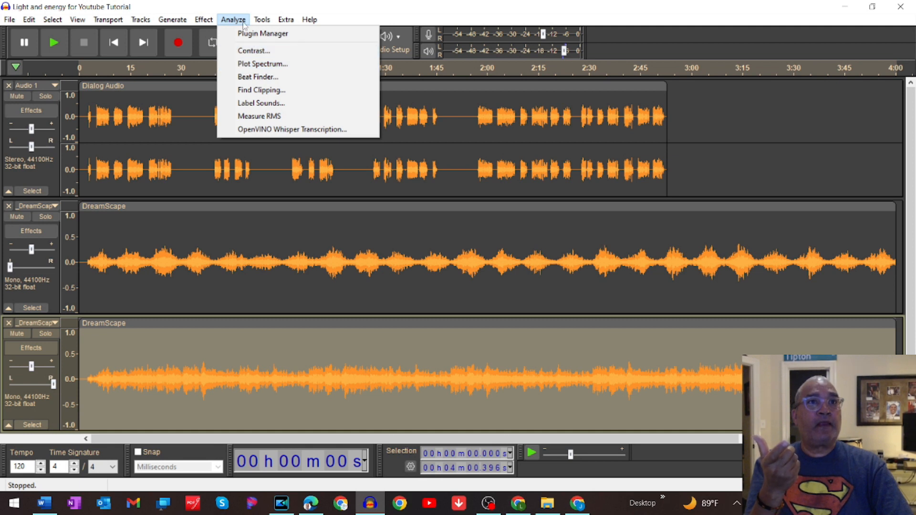
pyautogui.moveTo(203, 20)
pyautogui.moveTo(338, 180)
pyautogui.click(380, 190)
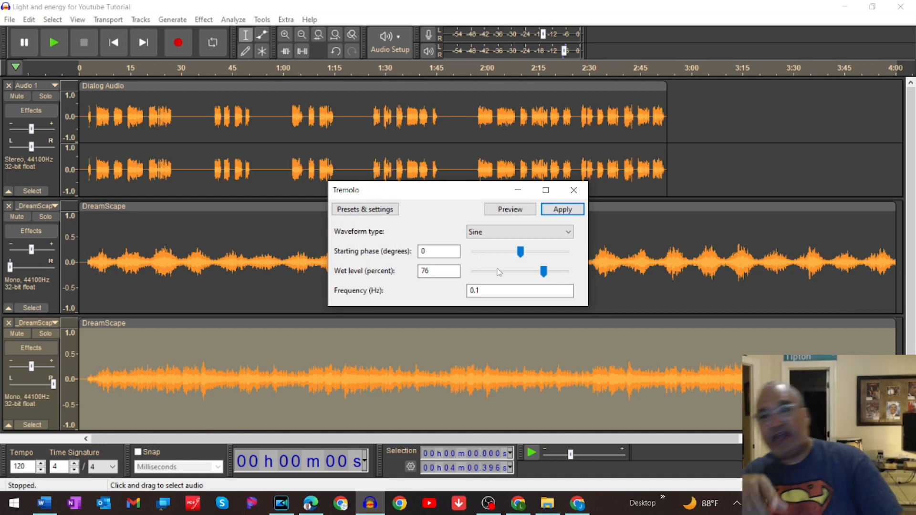
pyautogui.moveTo(523, 257); pyautogui.dragTo(474, 249)
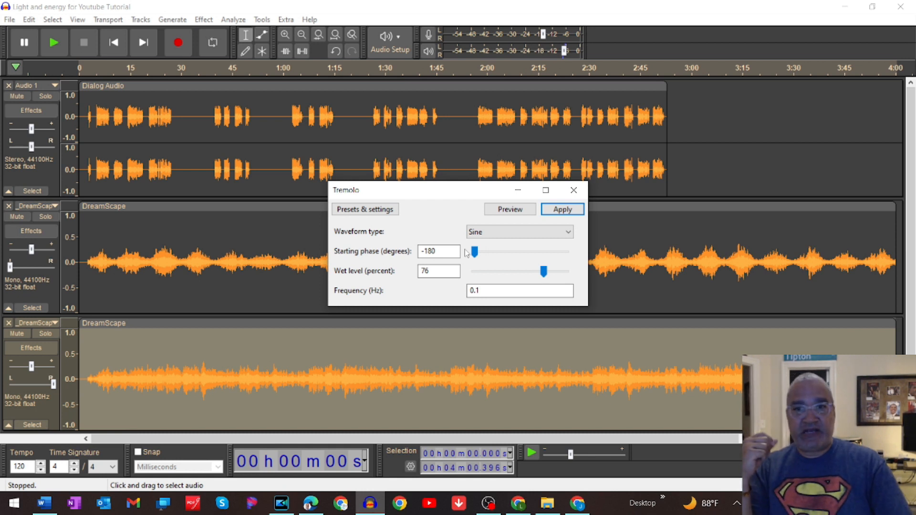
pyautogui.click(552, 214)
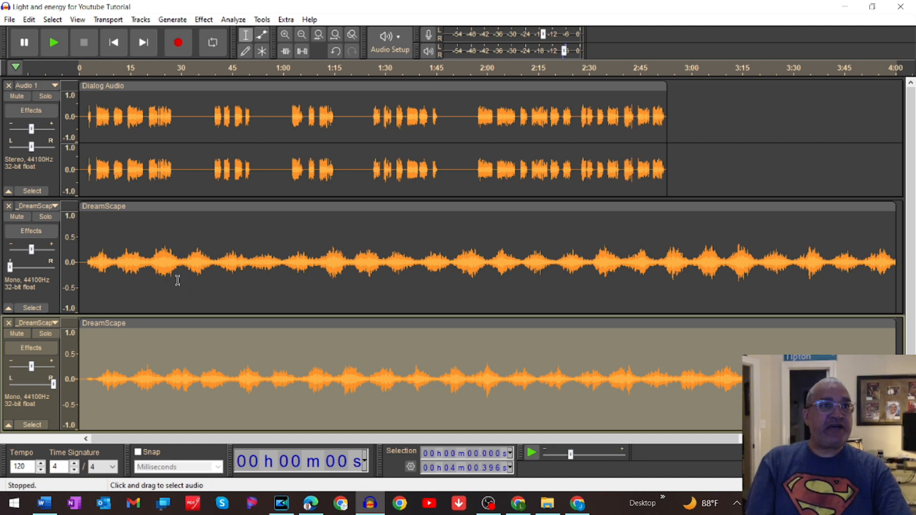
# - Silence the dialog track and listen to the opening of both DreamScape tracks together, stopping after about 36 seconds
pyautogui.click(45, 217)
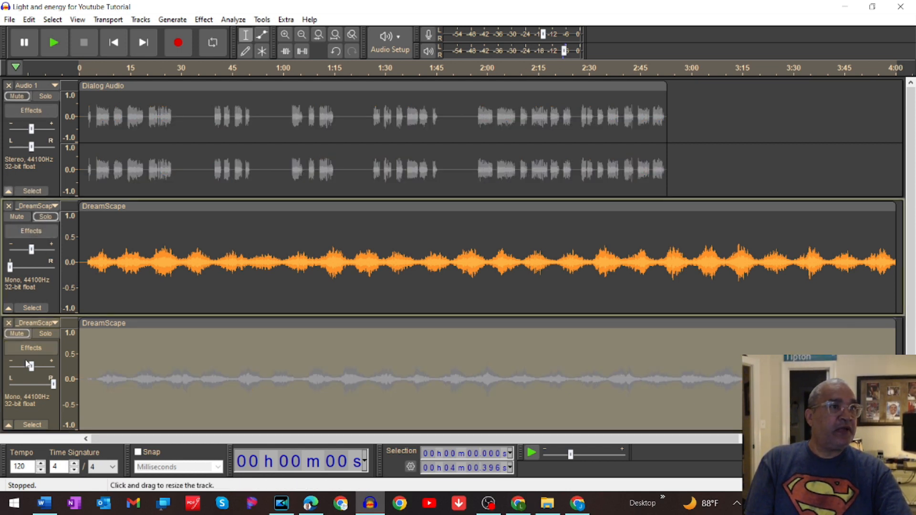
pyautogui.click(16, 334)
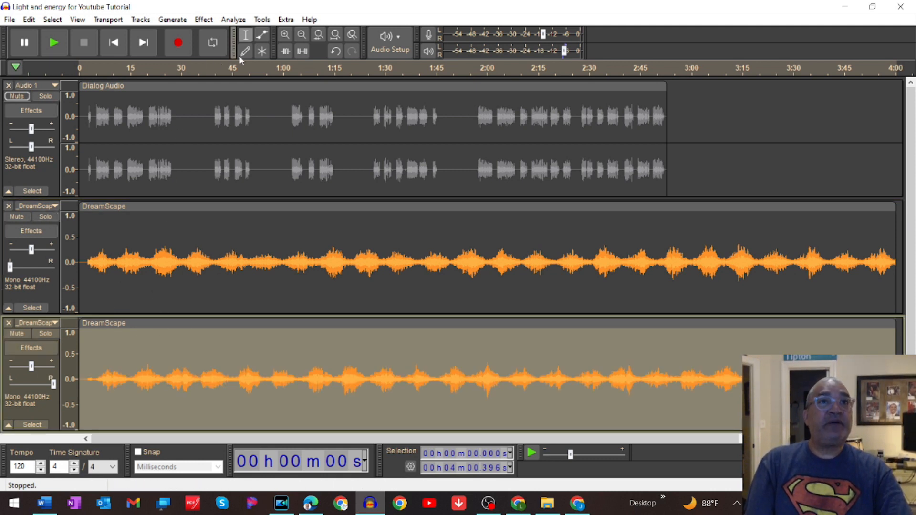
pyautogui.click(51, 50)
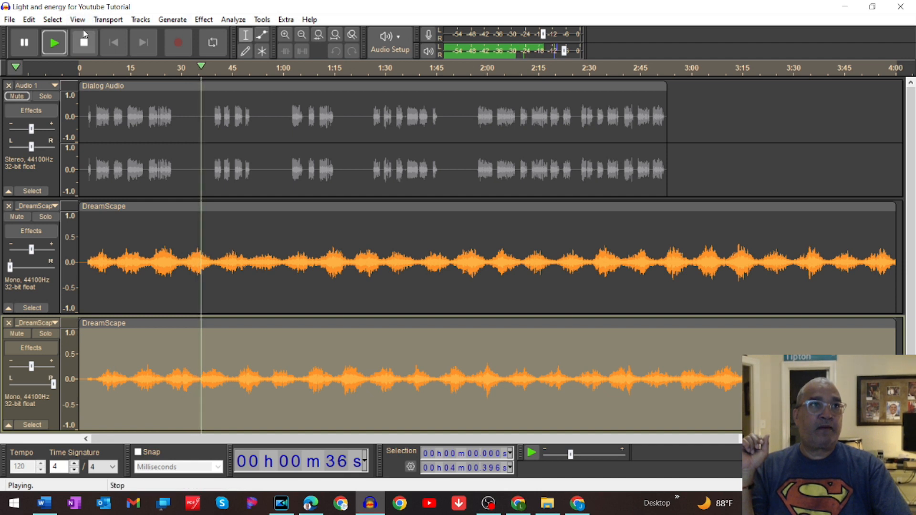
pyautogui.click(84, 43)
# - Undo the Tremolo on both the right-channel and the left-channel DreamScape tracks
pyautogui.click(29, 19)
pyautogui.click(62, 33)
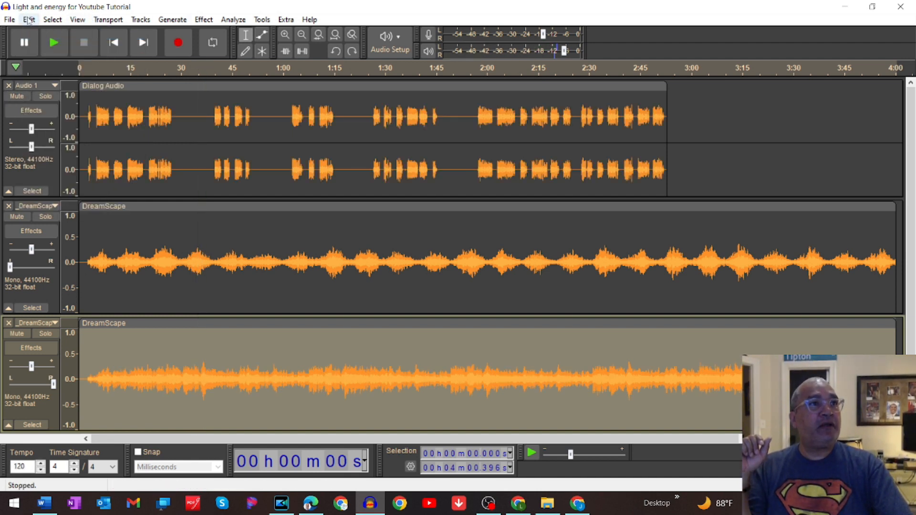
pyautogui.click(29, 20)
pyautogui.click(42, 34)
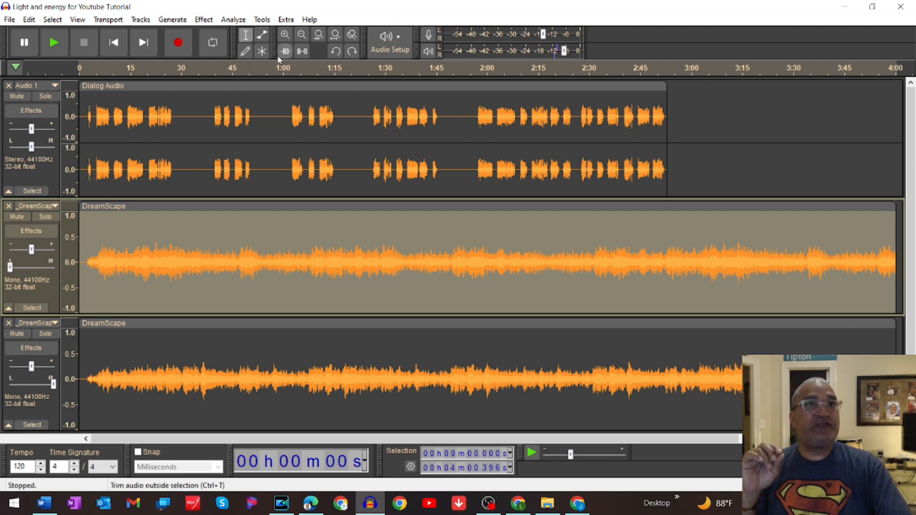
# - Apply a Sine Tremolo to the left-channel DreamScape track with a starting phase of 0 degrees, a 100 percent wet level and 0.05 Hz
pyautogui.click(204, 19)
pyautogui.moveTo(279, 165)
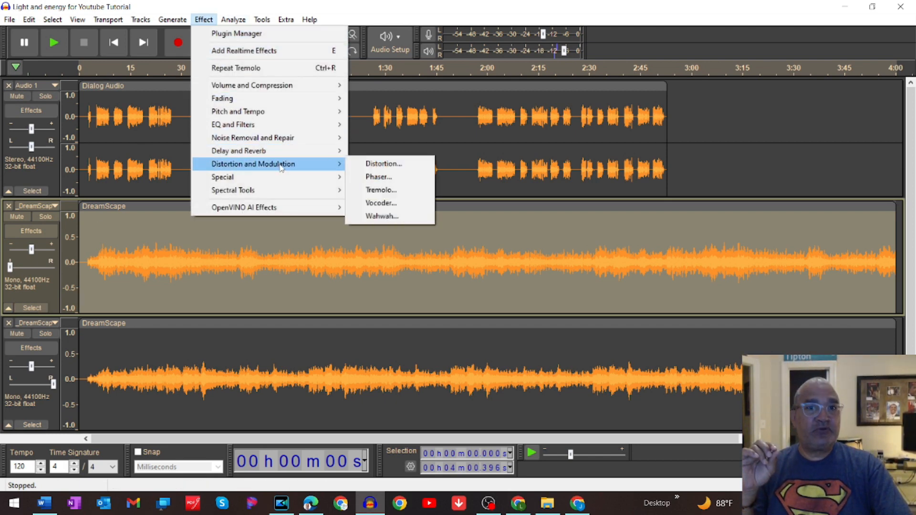
pyautogui.click(374, 191)
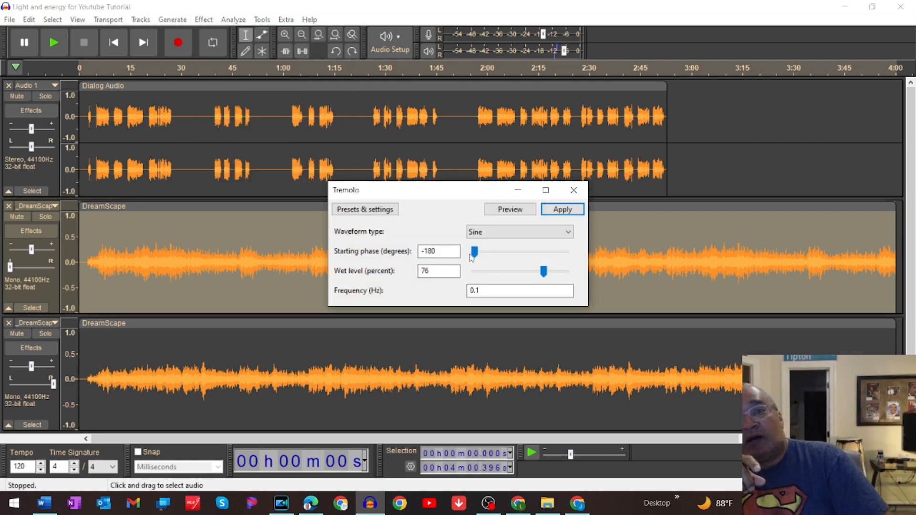
pyautogui.moveTo(455, 253); pyautogui.dragTo(421, 253)
pyautogui.write('0')
pyautogui.moveTo(544, 271); pyautogui.dragTo(553, 271)
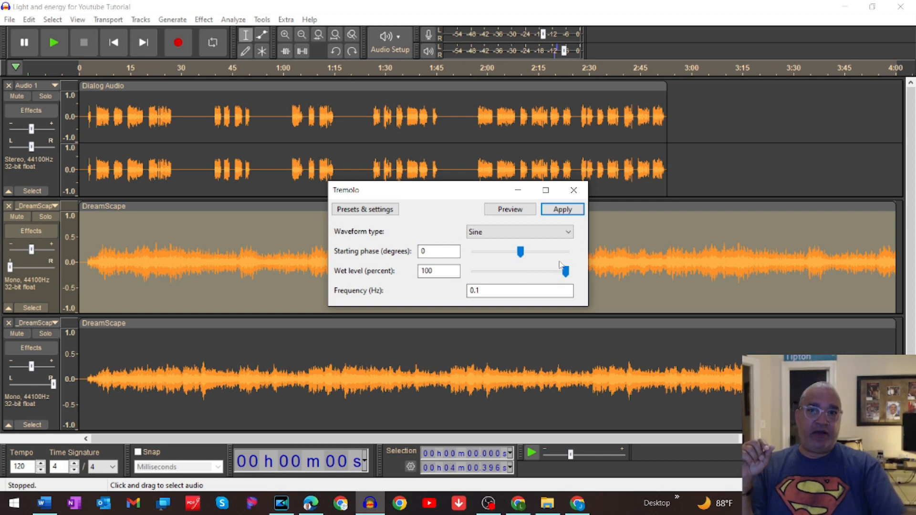
pyautogui.click(484, 294)
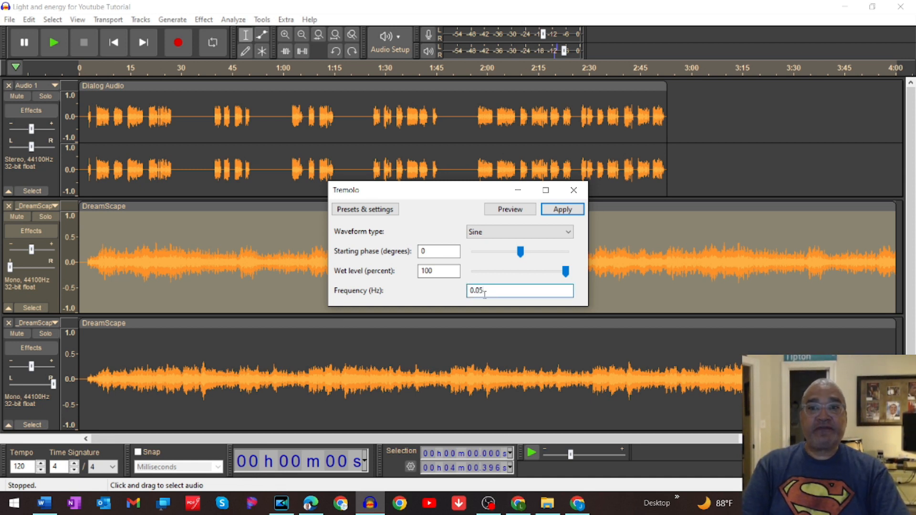
pyautogui.click(561, 210)
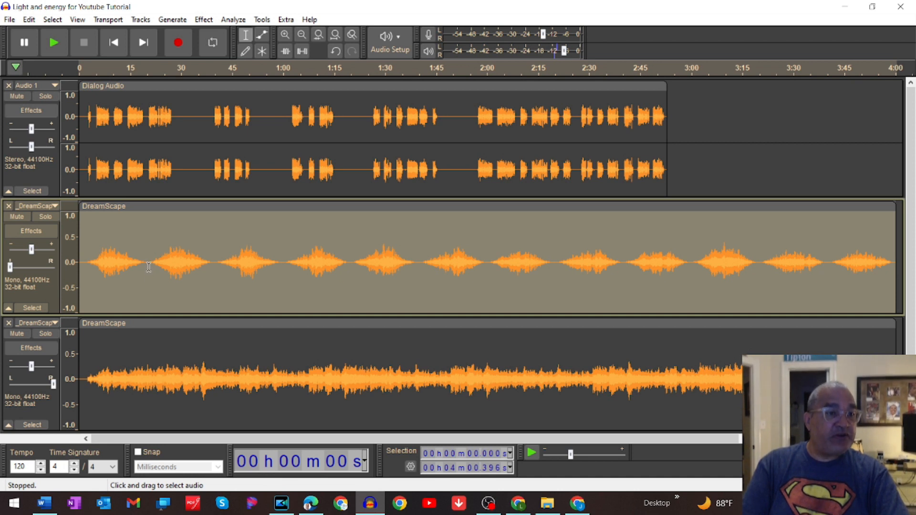
# - Apply the same 100 percent, 0.05 Hz Tremolo to only the right-channel DreamScape track, with the starting phase set to -180 degrees
pyautogui.click(32, 424)
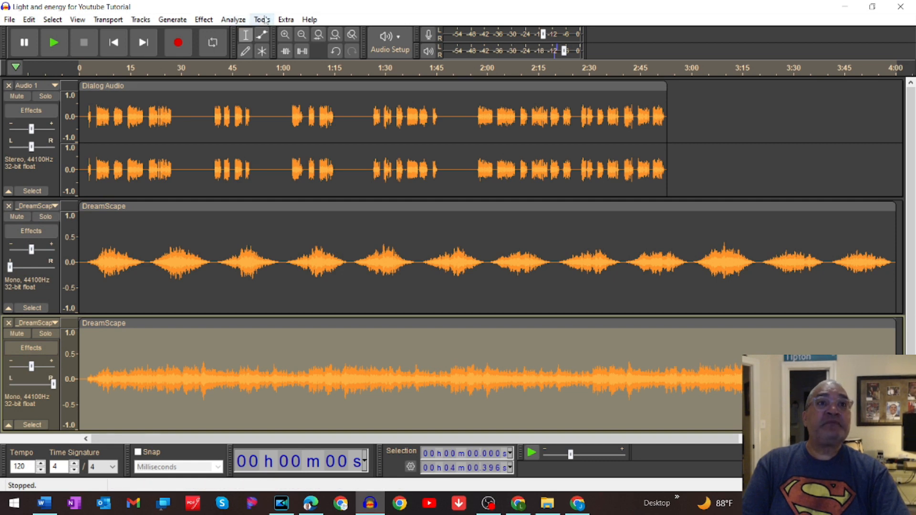
pyautogui.click(204, 20)
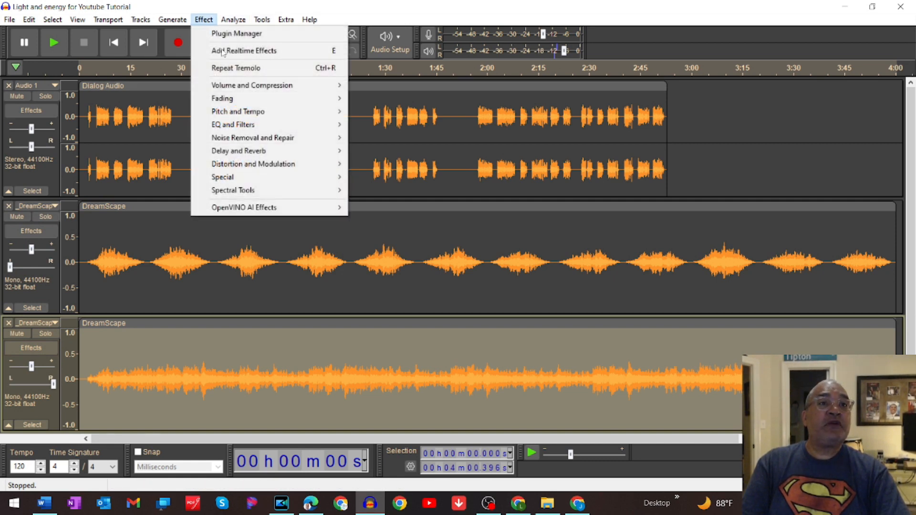
pyautogui.moveTo(287, 164)
pyautogui.click(384, 190)
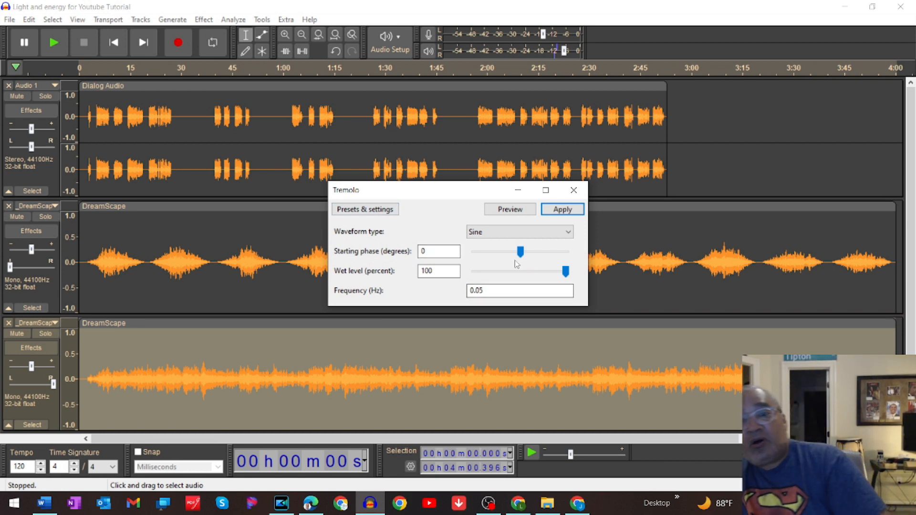
pyautogui.moveTo(520, 253); pyautogui.dragTo(474, 253)
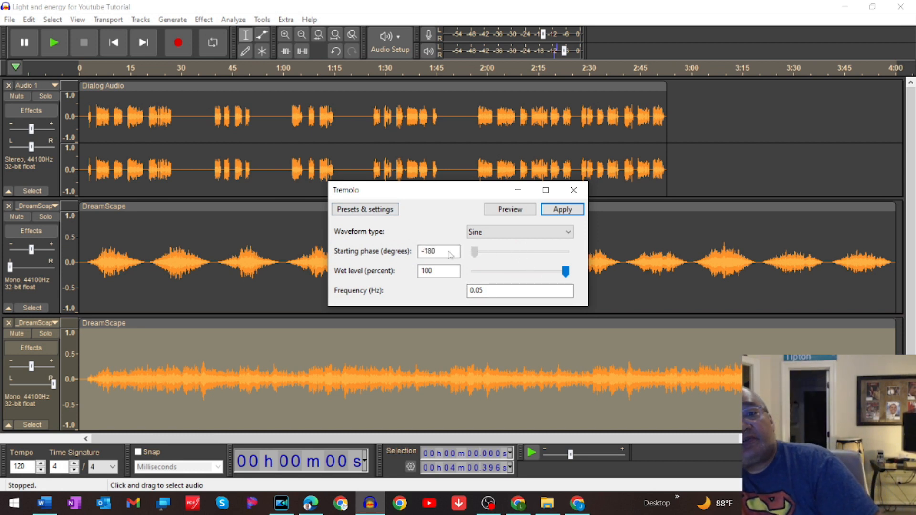
pyautogui.click(558, 209)
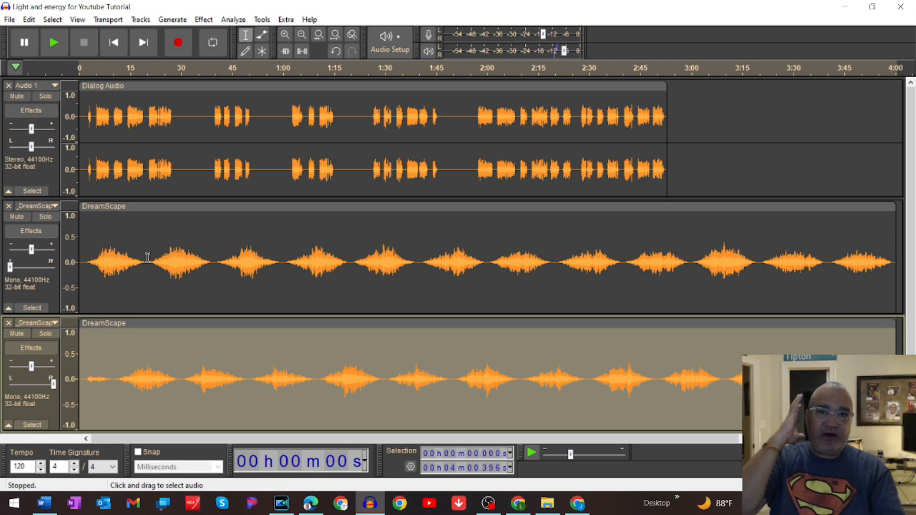
# - Mute the dialog track and play the first 35 seconds or so of the music to check the slower panning
pyautogui.click(18, 96)
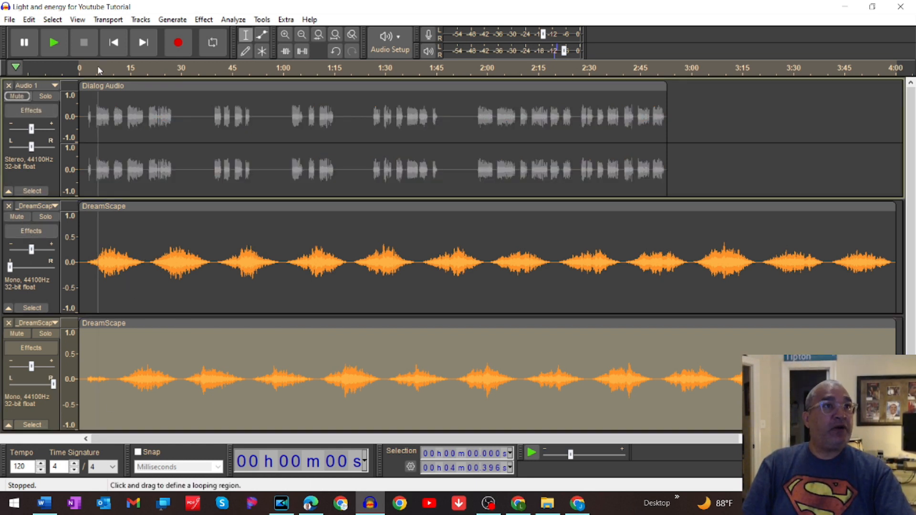
pyautogui.click(53, 42)
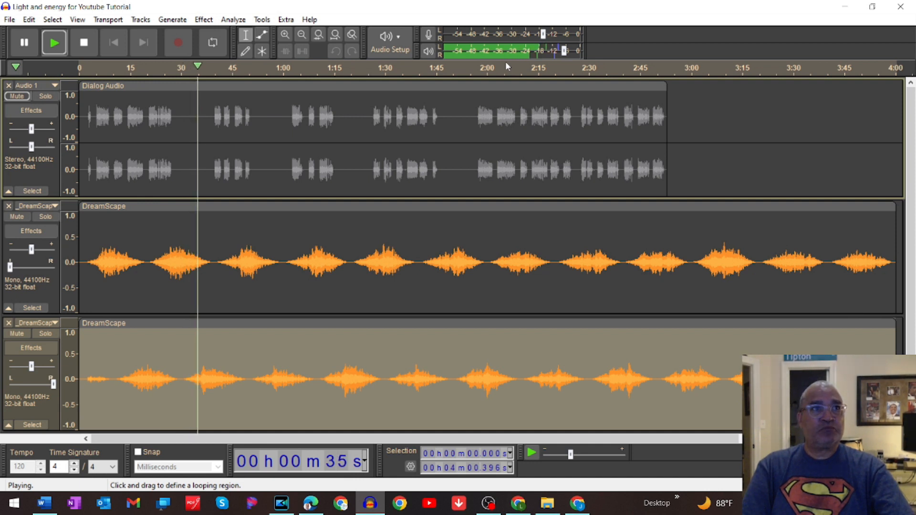
pyautogui.click(82, 45)
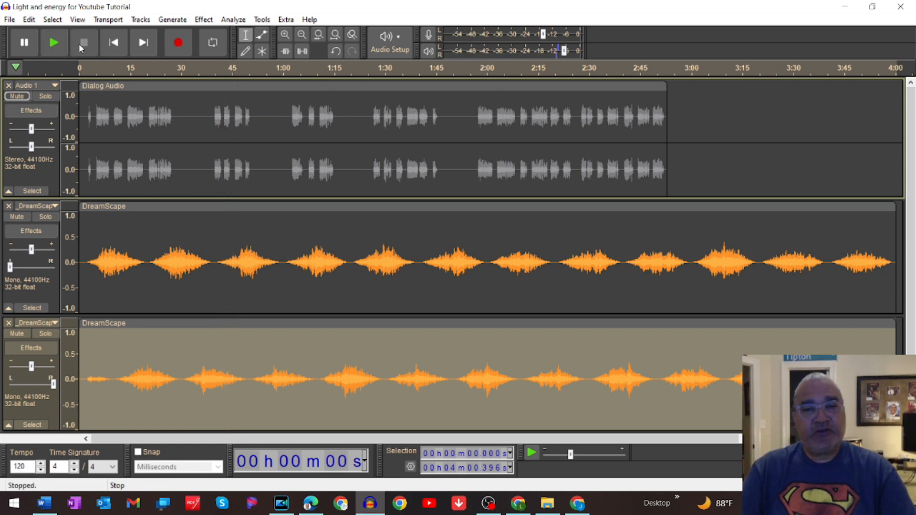